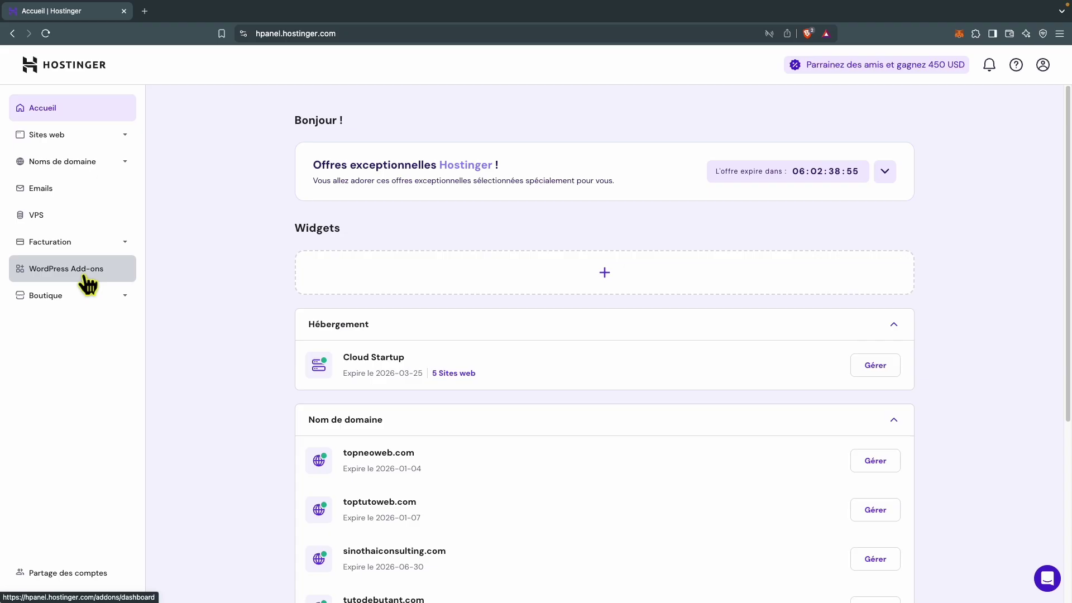
- Open WordPress Add-ons and review its Surveillance, Transfert de propriété and Préréglages sections
left_click(96, 285)
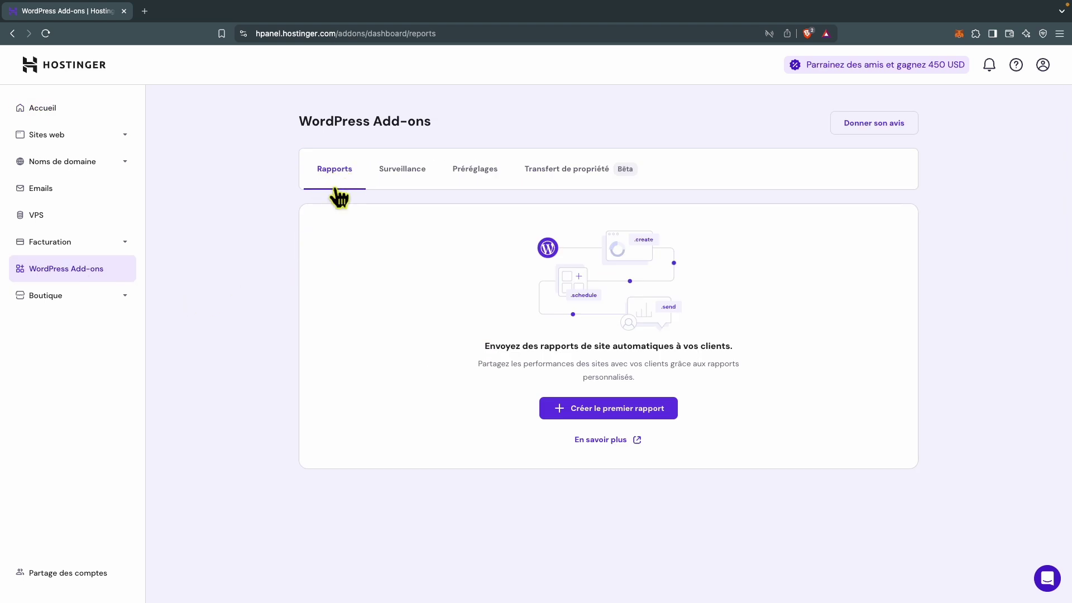
left_click(422, 182)
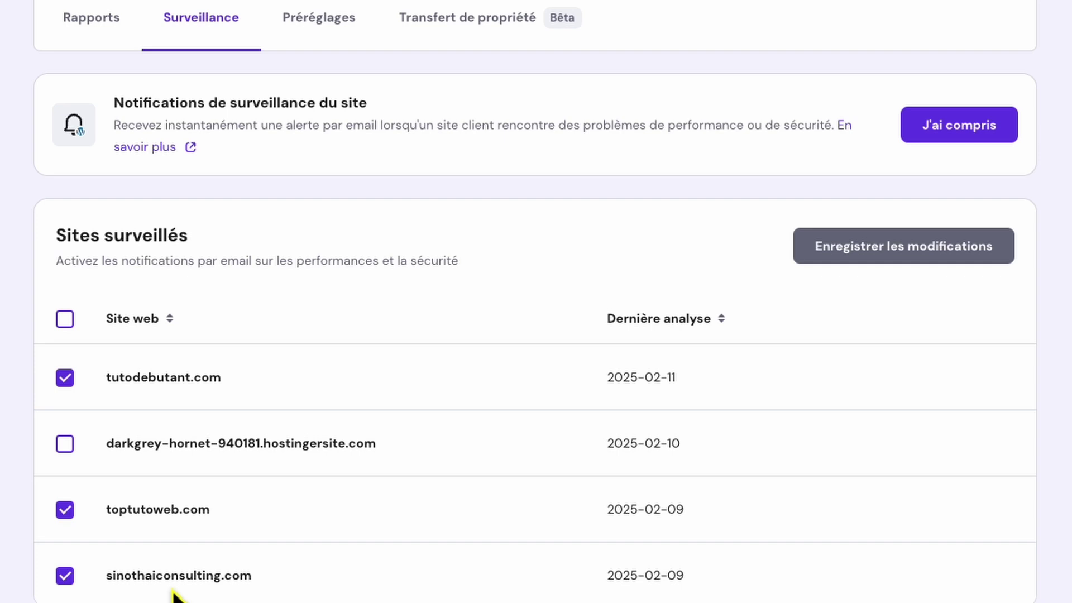
left_click(493, 41)
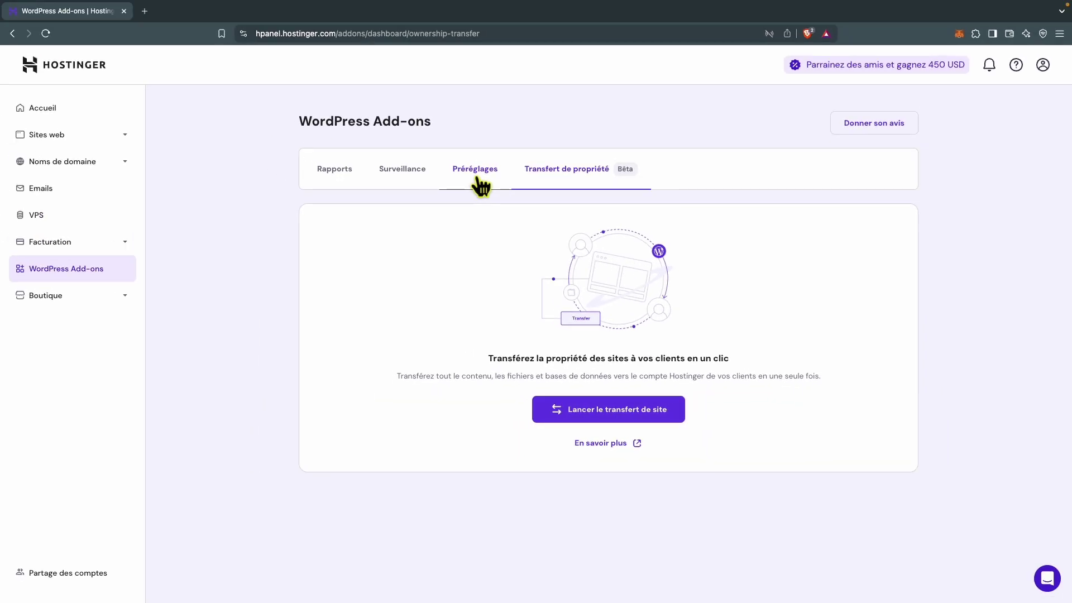
left_click(475, 169)
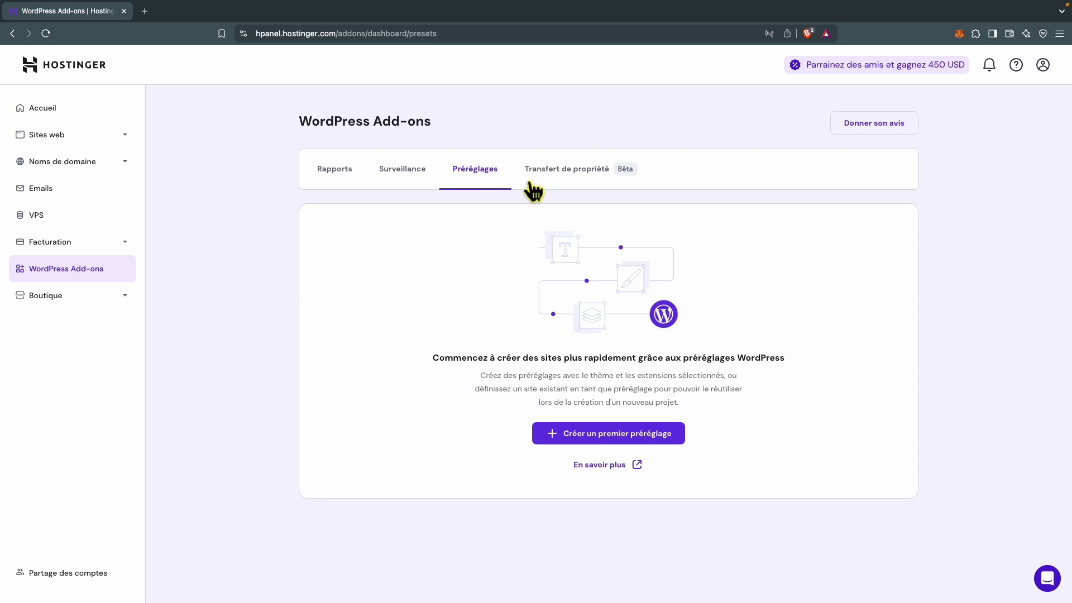
- Start a first WordPress preset and name it "Préréglages tuto"
left_click(637, 444)
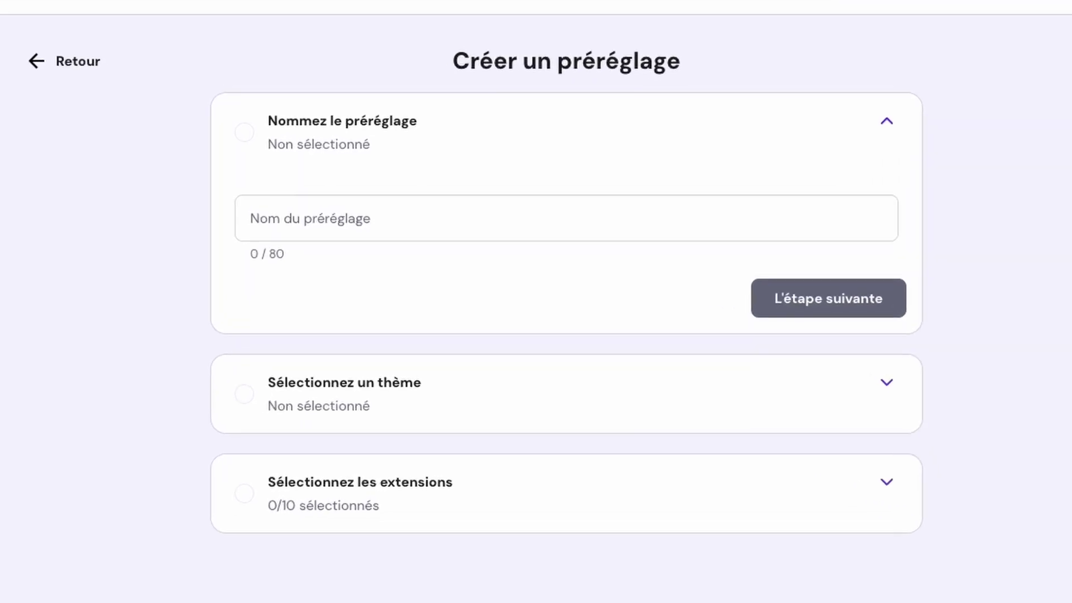
left_click(223, 228)
type("Préréglages tuto")
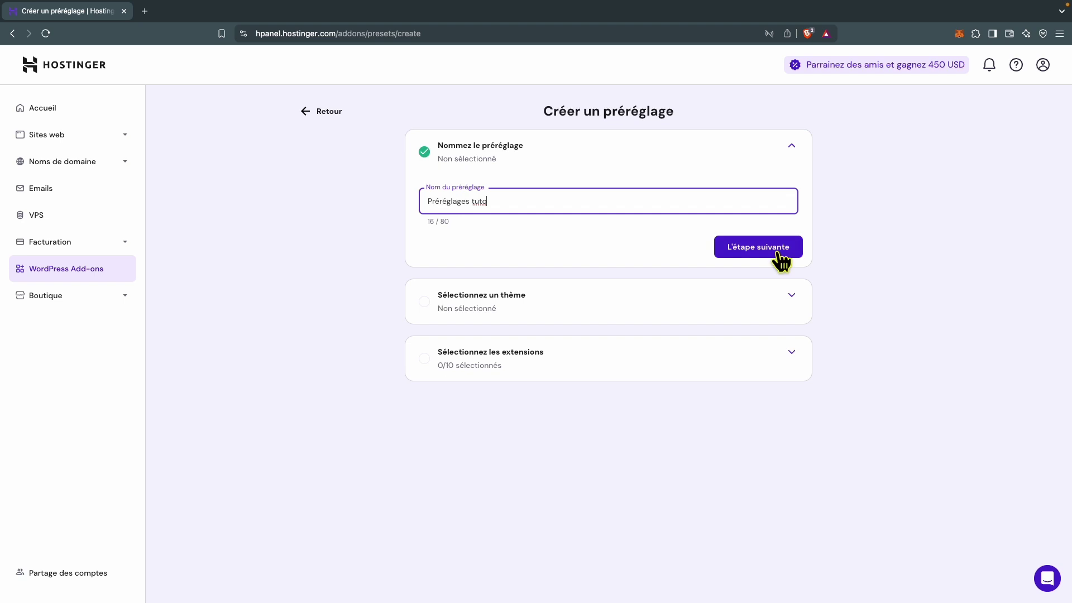
left_click(779, 254)
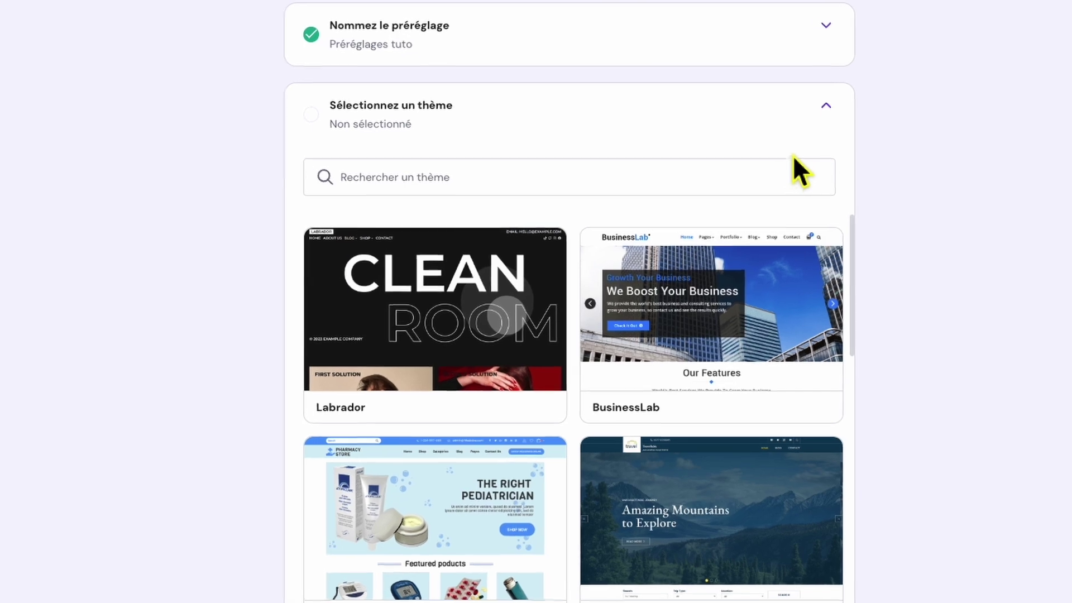
- Find the OceanWP theme and select it for the preset
mouse_move(745, 383)
scroll(753, 374, "down", 5)
scroll(756, 364, "up", 5)
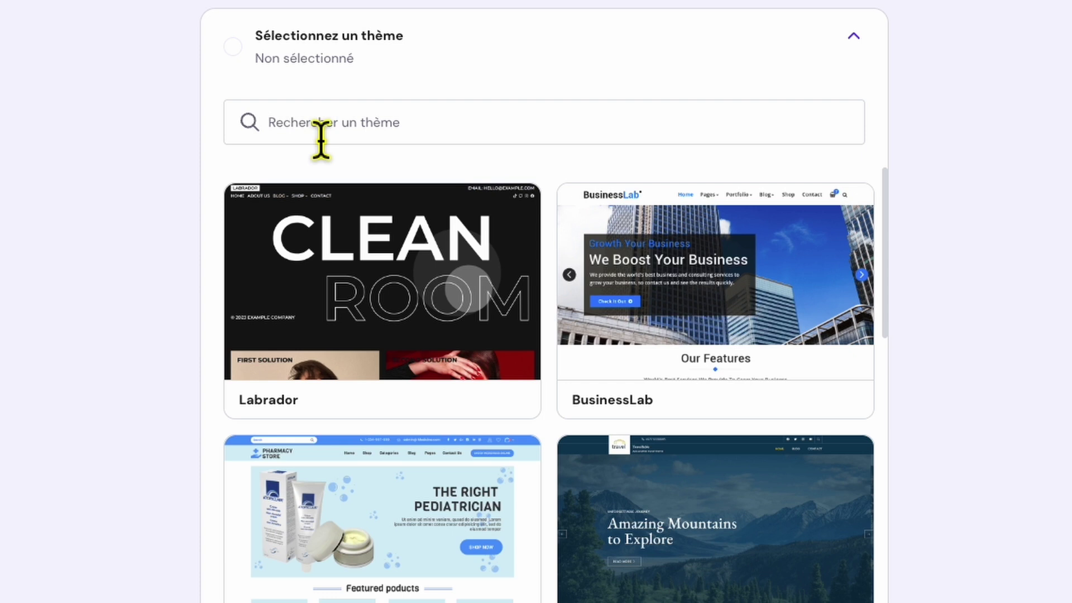
left_click(322, 140)
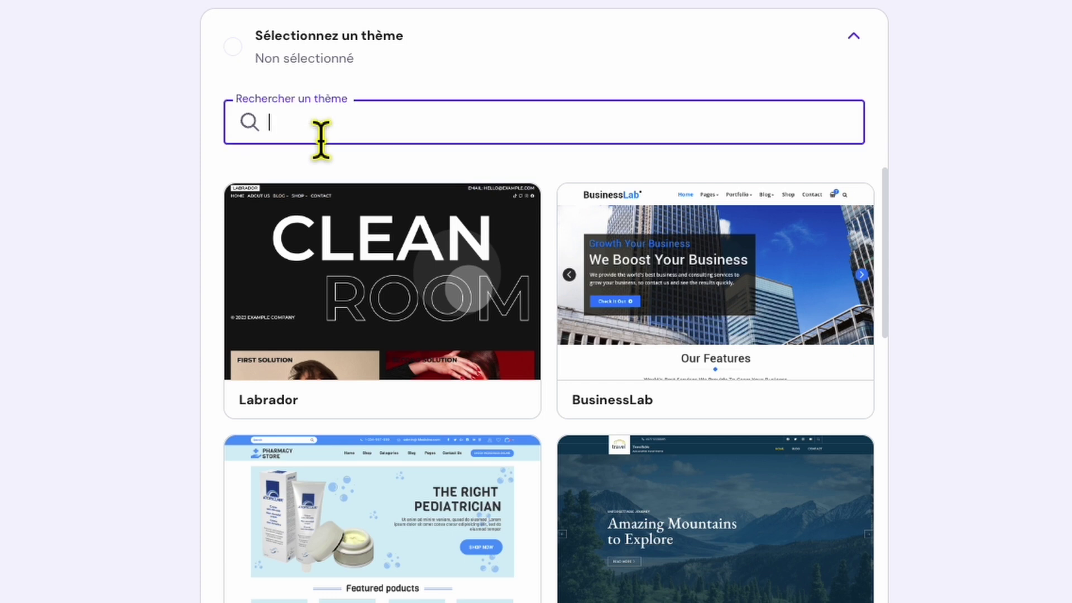
type("oceanwp")
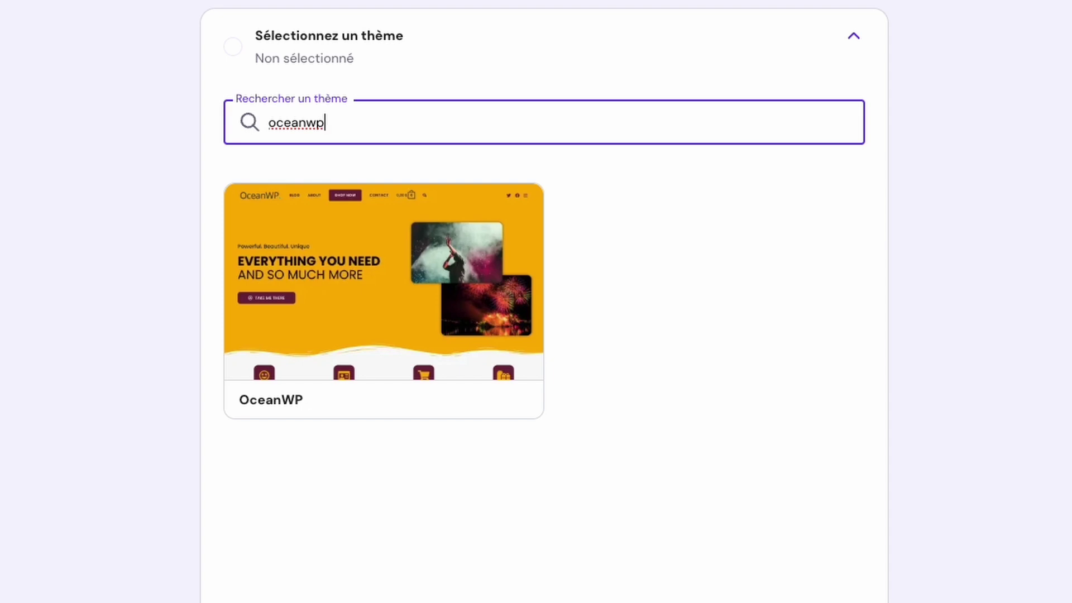
mouse_move(317, 287)
left_click(382, 267)
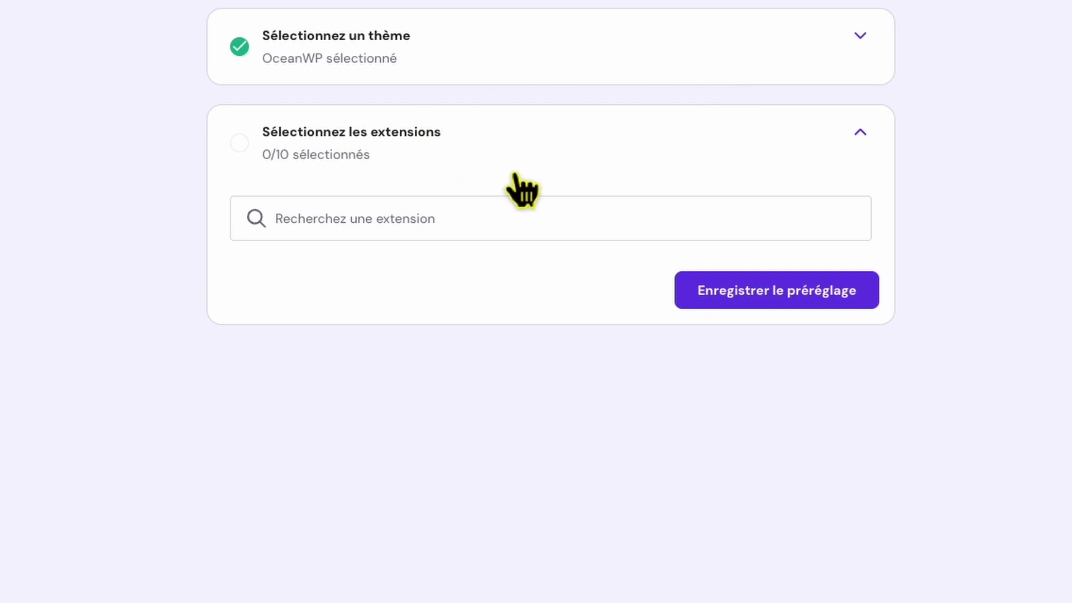
- Add the Elementor Website Builder and Akismet Anti-spam: Spam Protection extensions to the preset
left_click(379, 236)
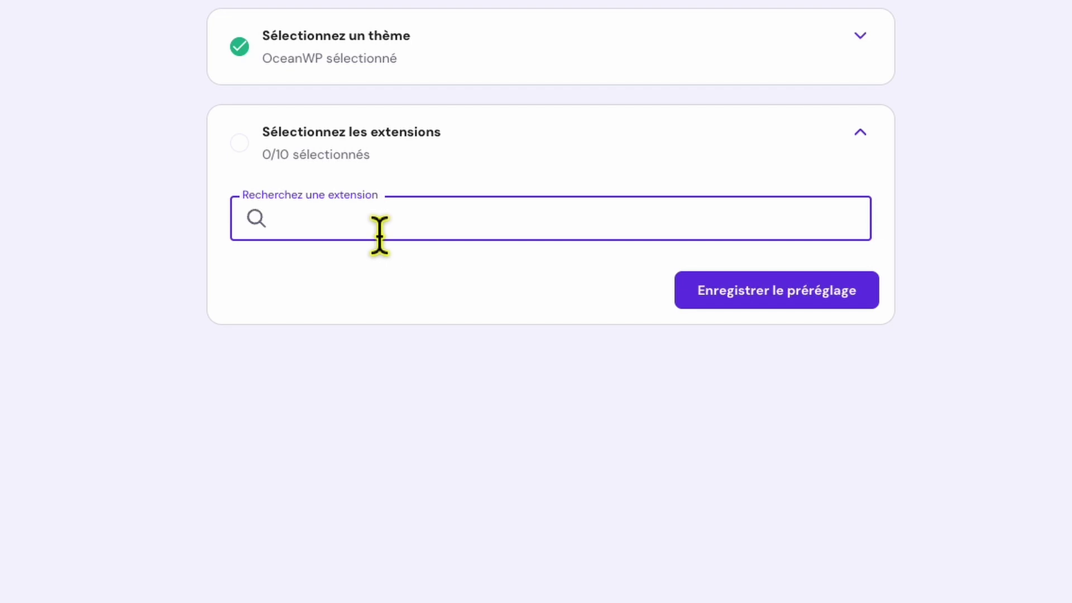
type("elementor")
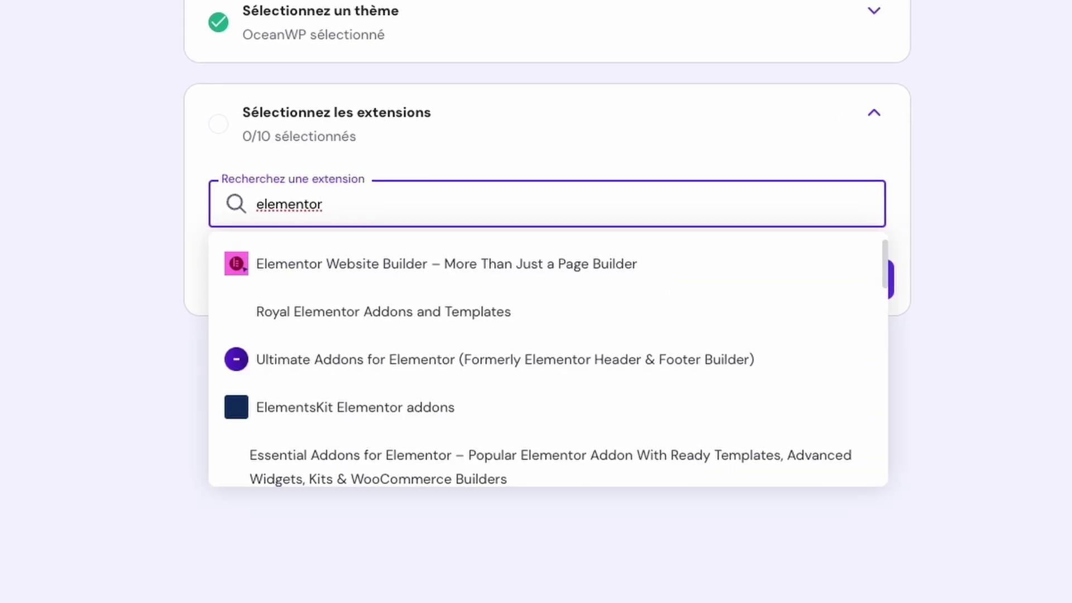
left_click(420, 268)
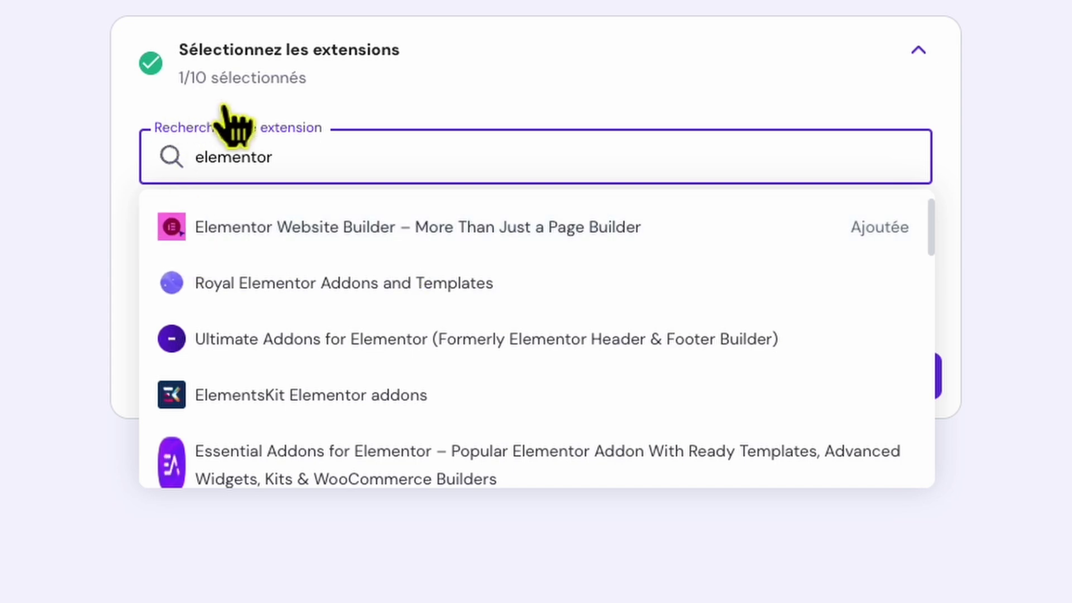
left_click_drag(292, 180, 169, 159)
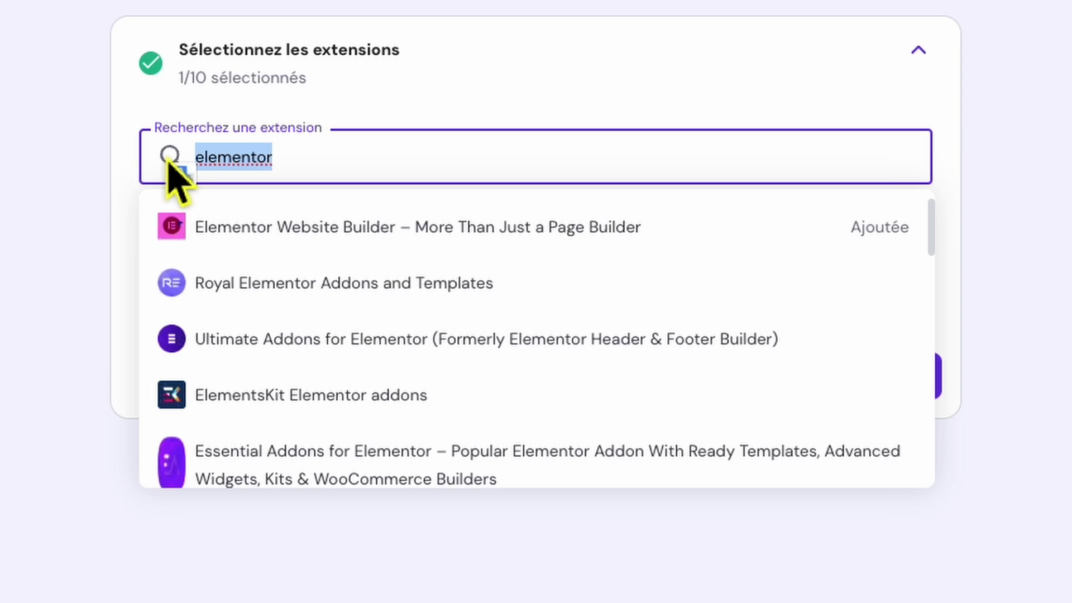
type("akismet")
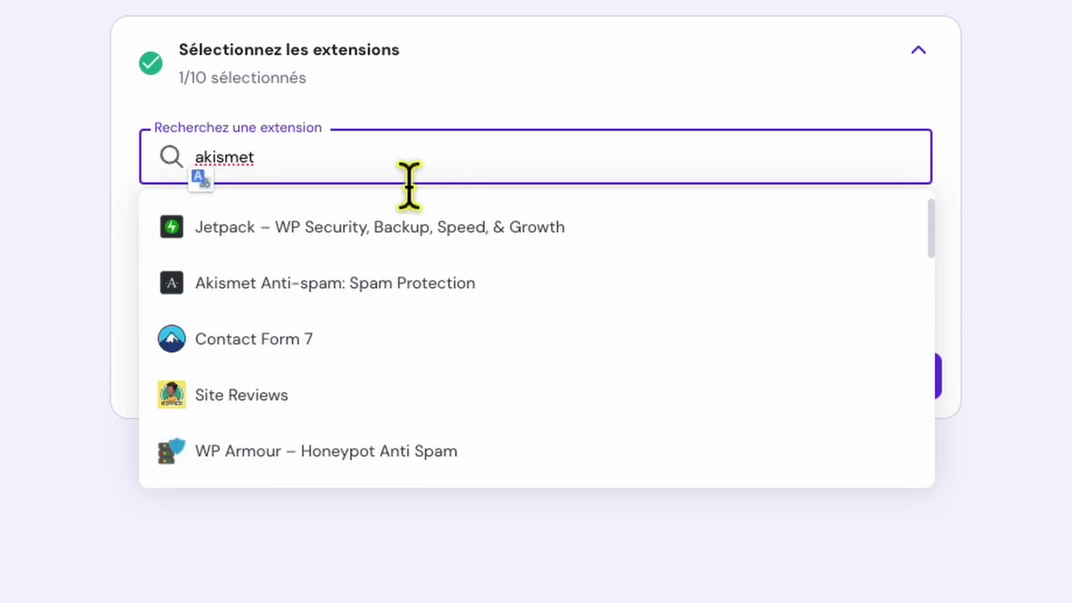
left_click(254, 299)
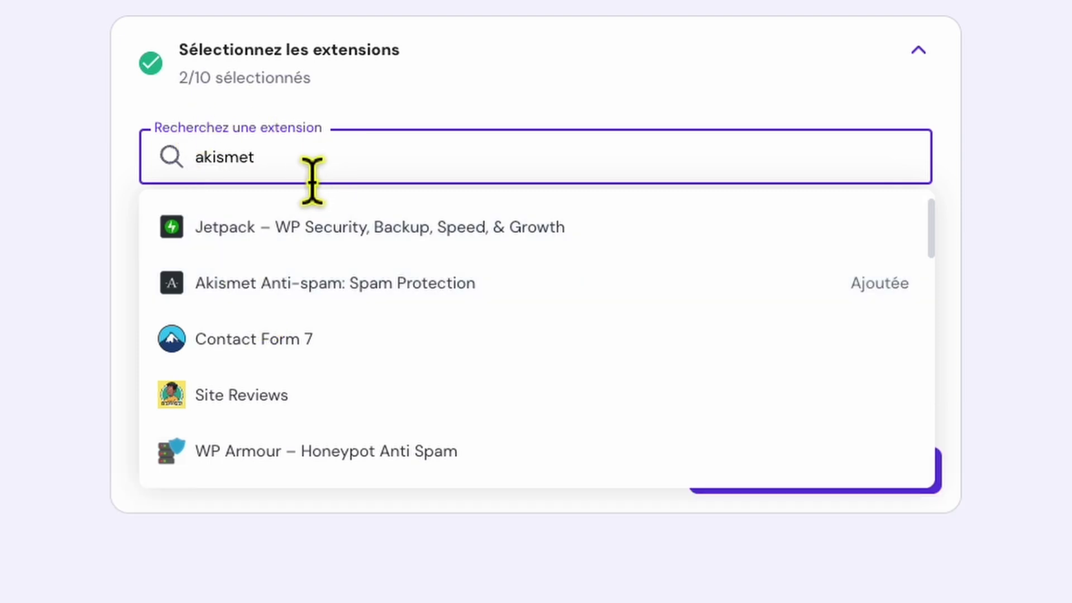
left_click(660, 100)
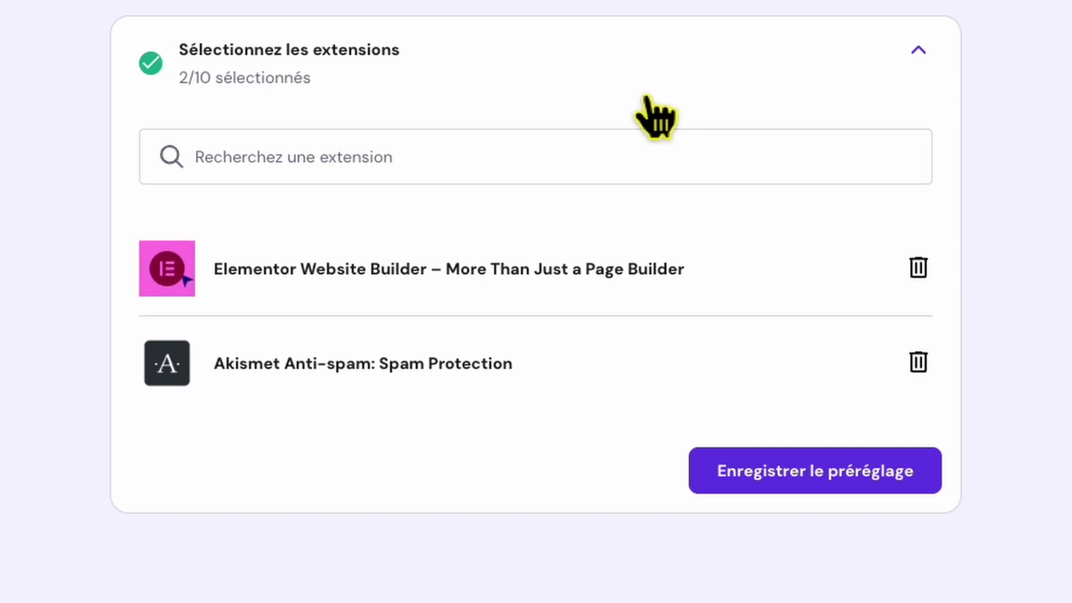
- Search the extensions for "contact", add WPForms to the preset and save the preset
left_click(349, 178)
type("contact")
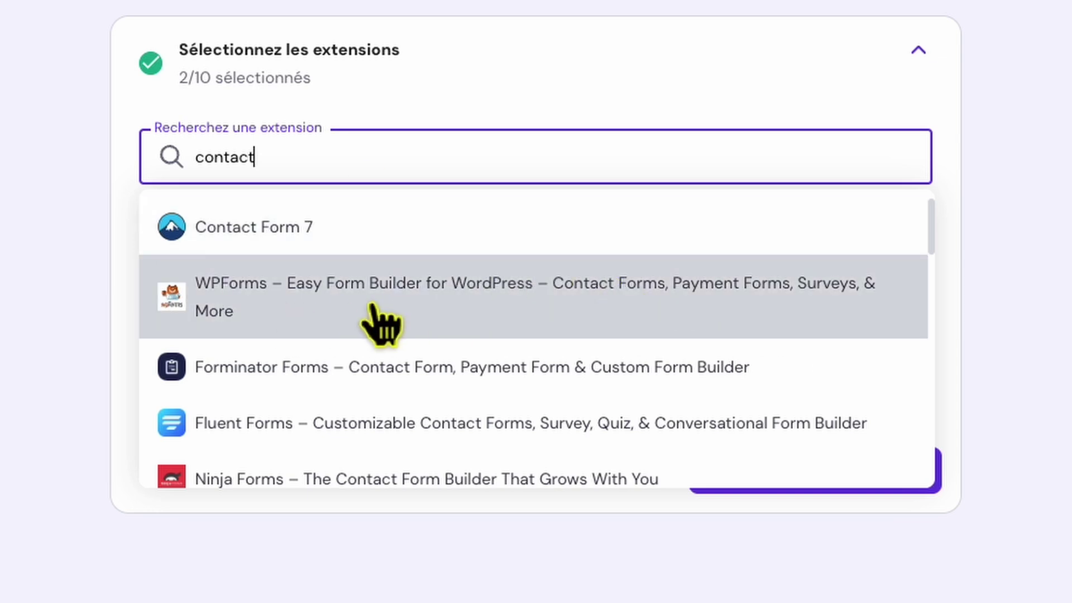
left_click(282, 309)
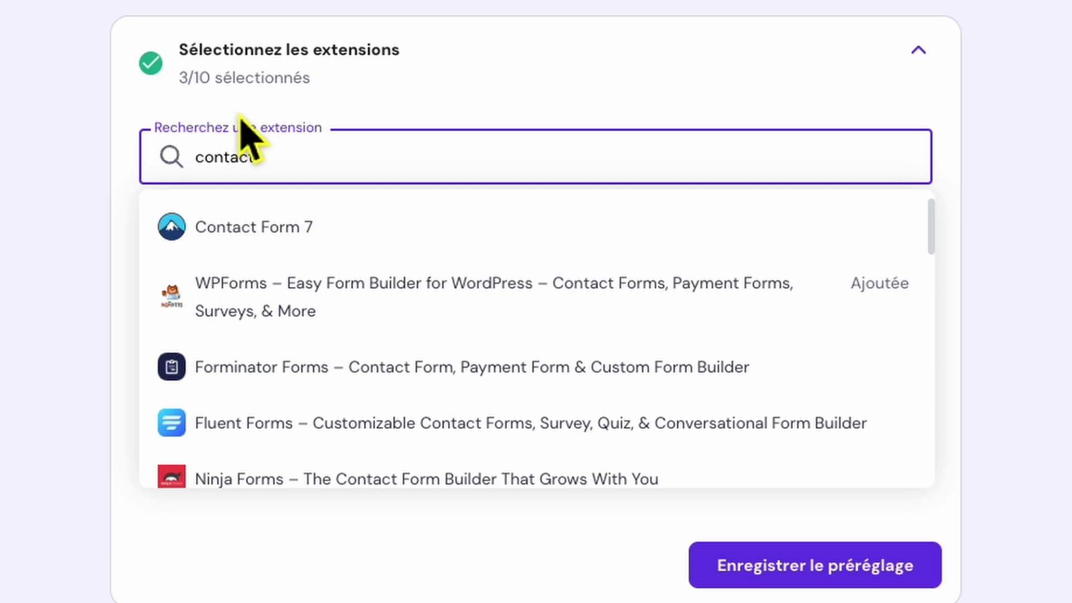
left_click(658, 109)
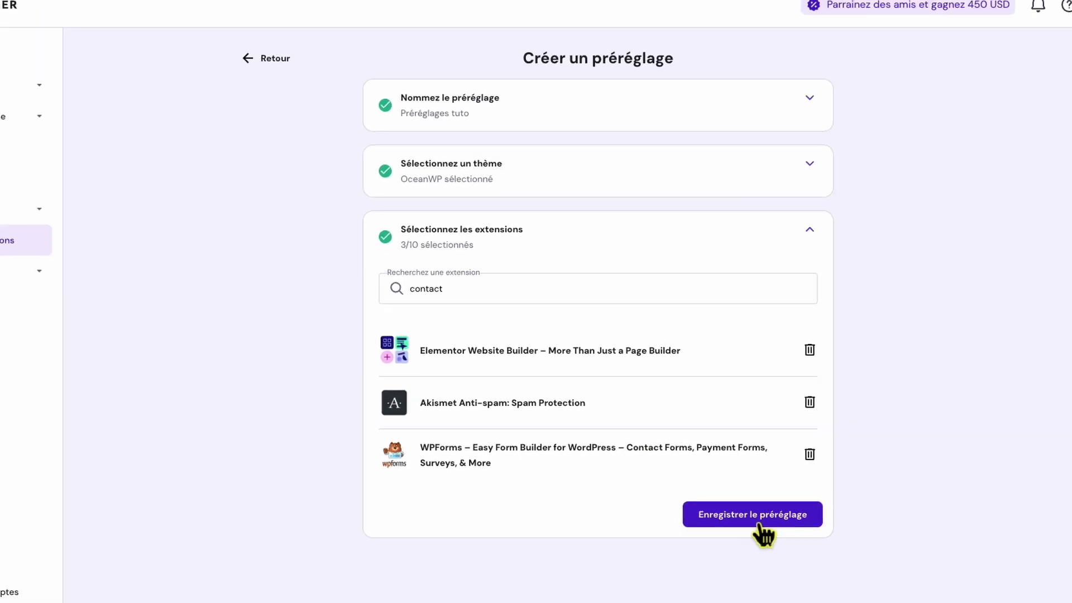
left_click(758, 521)
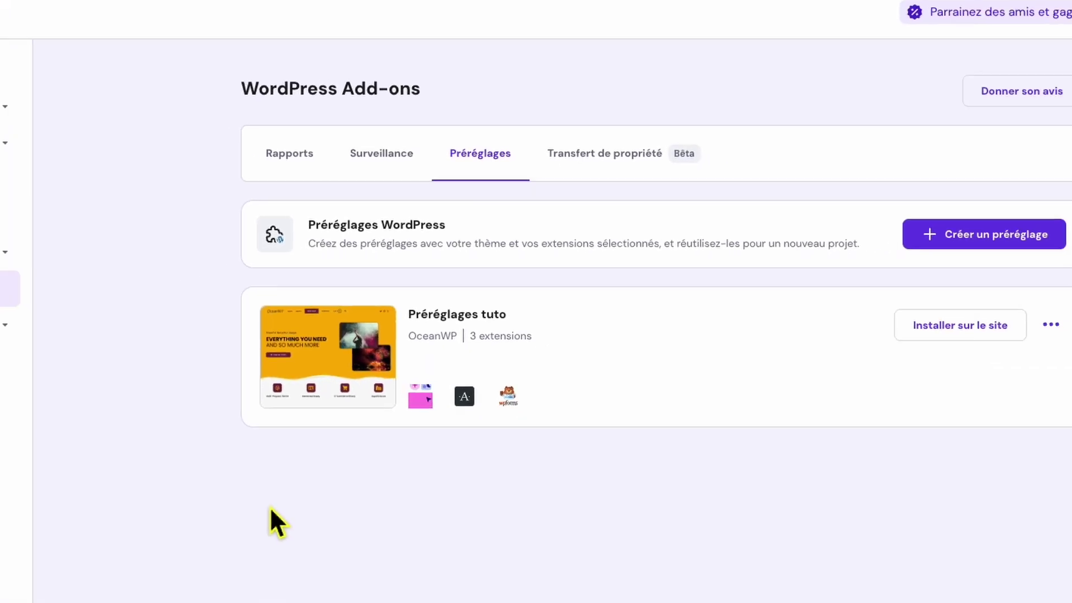
- From the list of websites, start adding a new WordPress site to the Cloud Startup plan
left_click(71, 144)
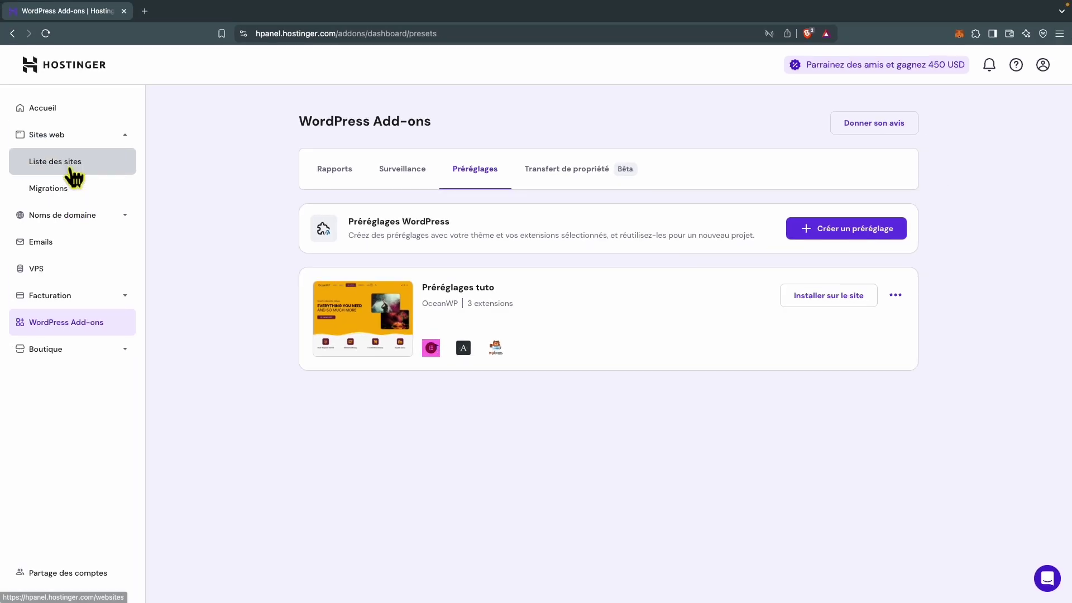
left_click(72, 172)
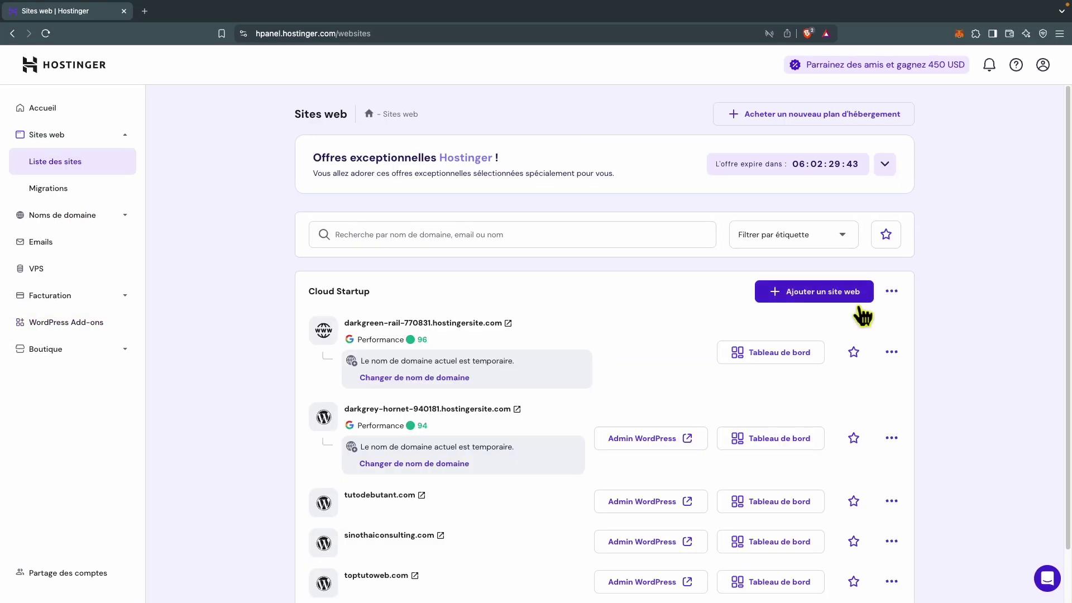
left_click(831, 300)
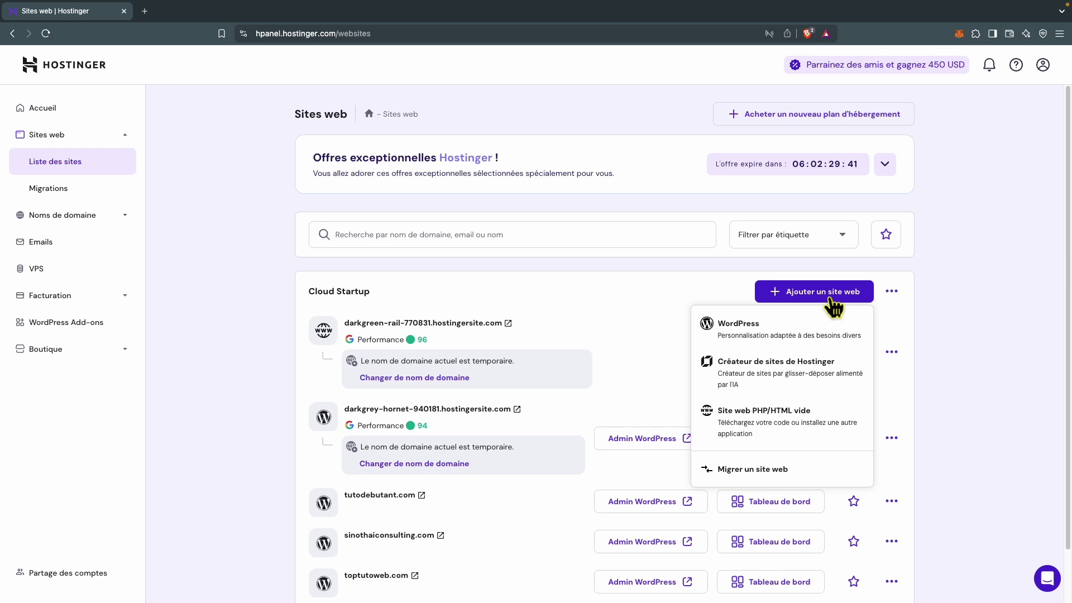
left_click(758, 342)
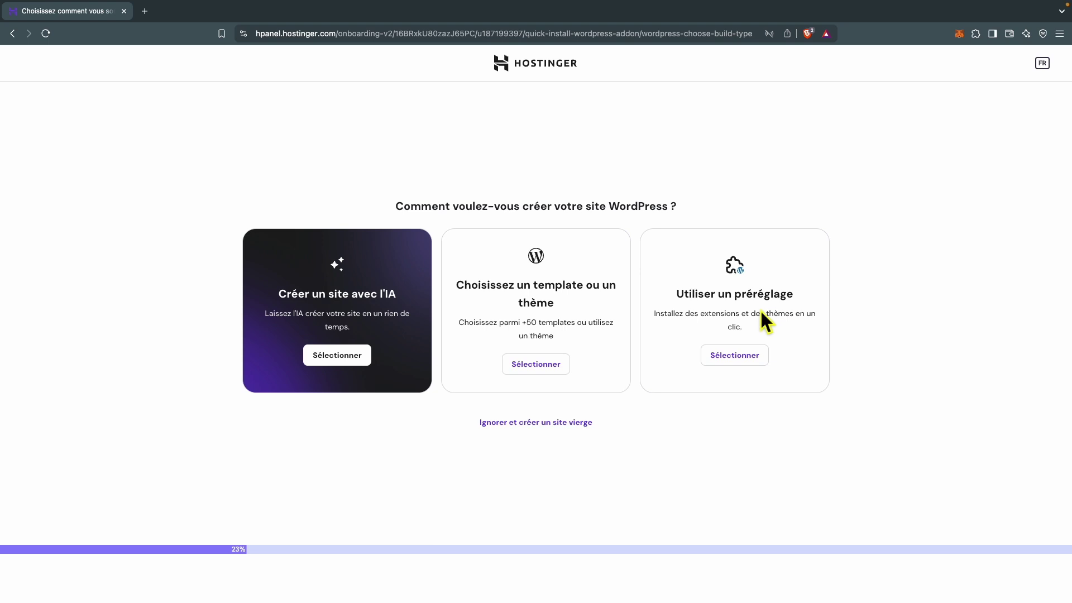
- Choose to build the WordPress site from a preset and continue with "Préréglages tuto"
left_click(742, 363)
left_click(745, 364)
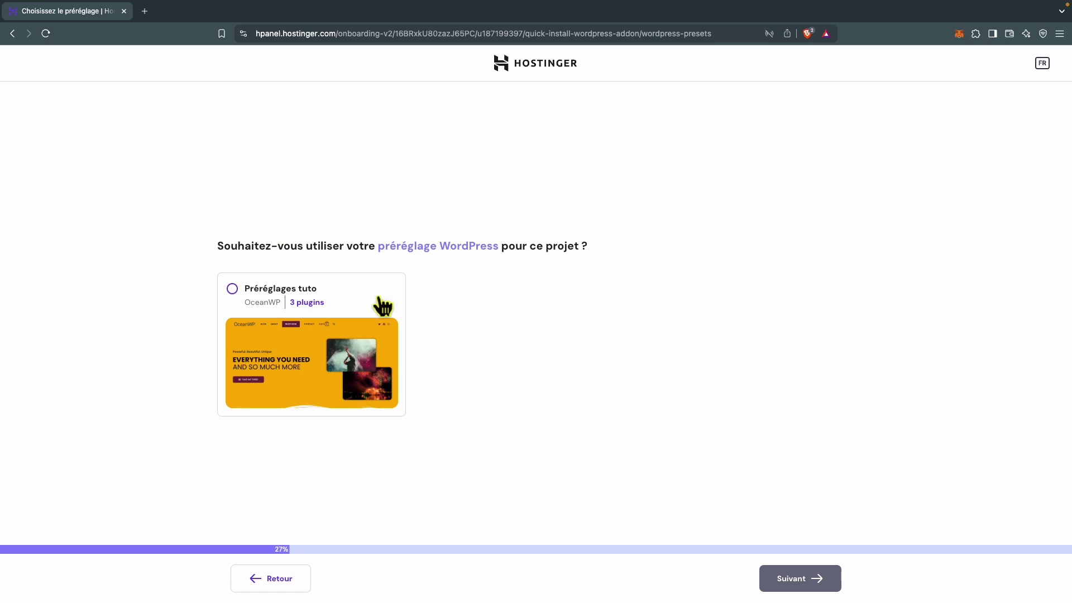
left_click(246, 303)
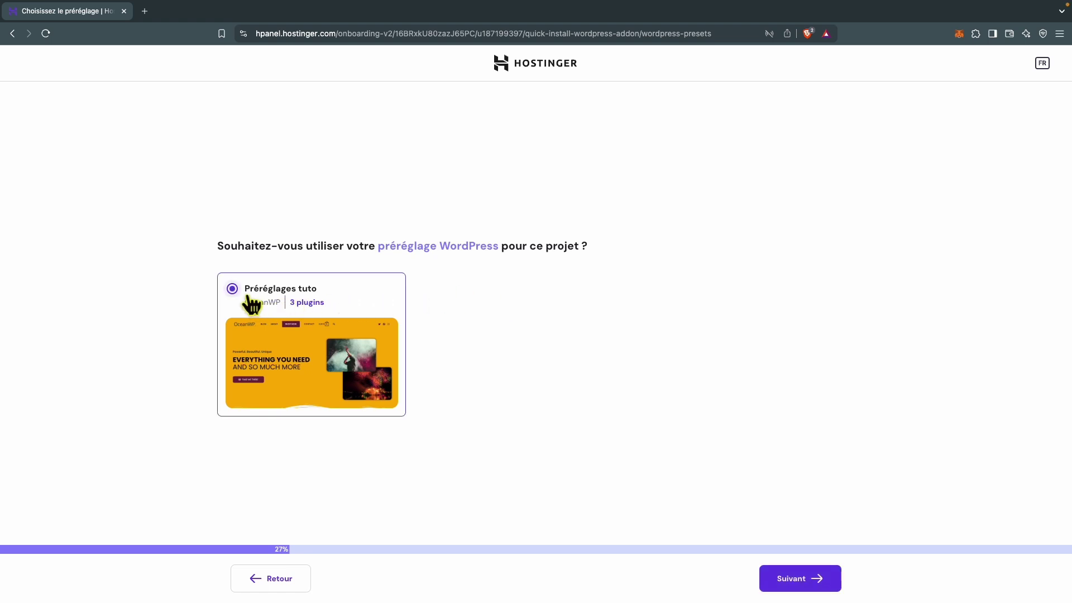
left_click(795, 585)
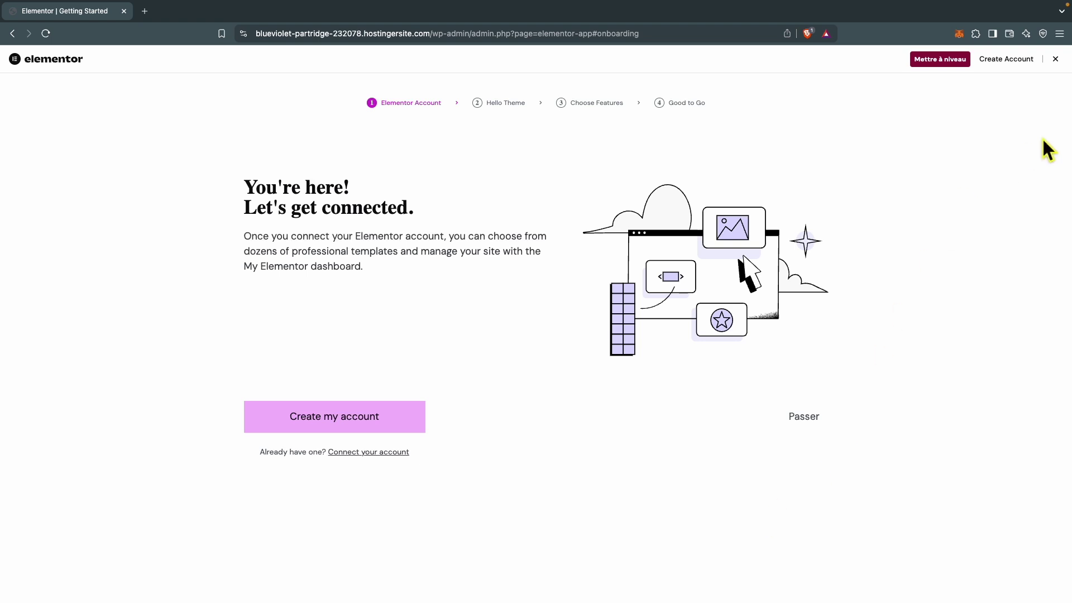
- Close the Elementor onboarding, then install and activate the recommended Ocean Extra plugin from the site's Thèmes page
left_click(1064, 70)
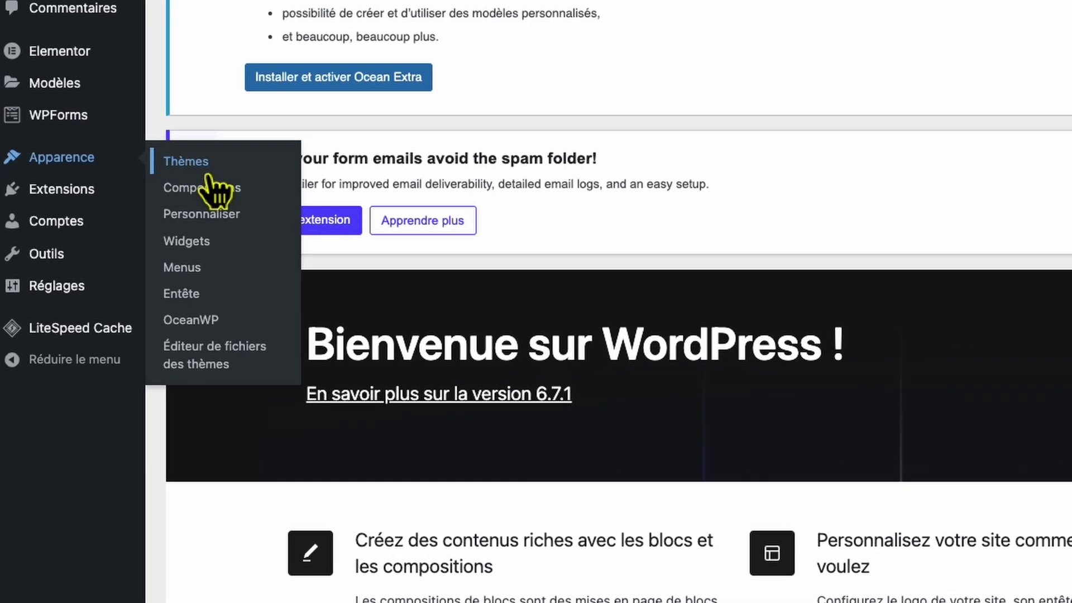
left_click(215, 152)
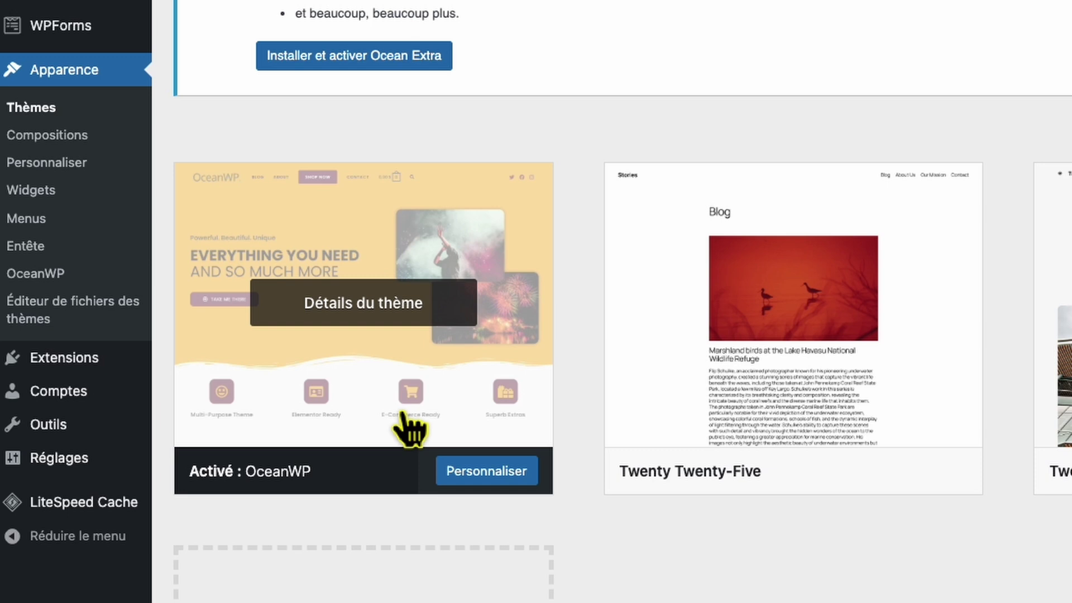
scroll(354, 124, "up", 5)
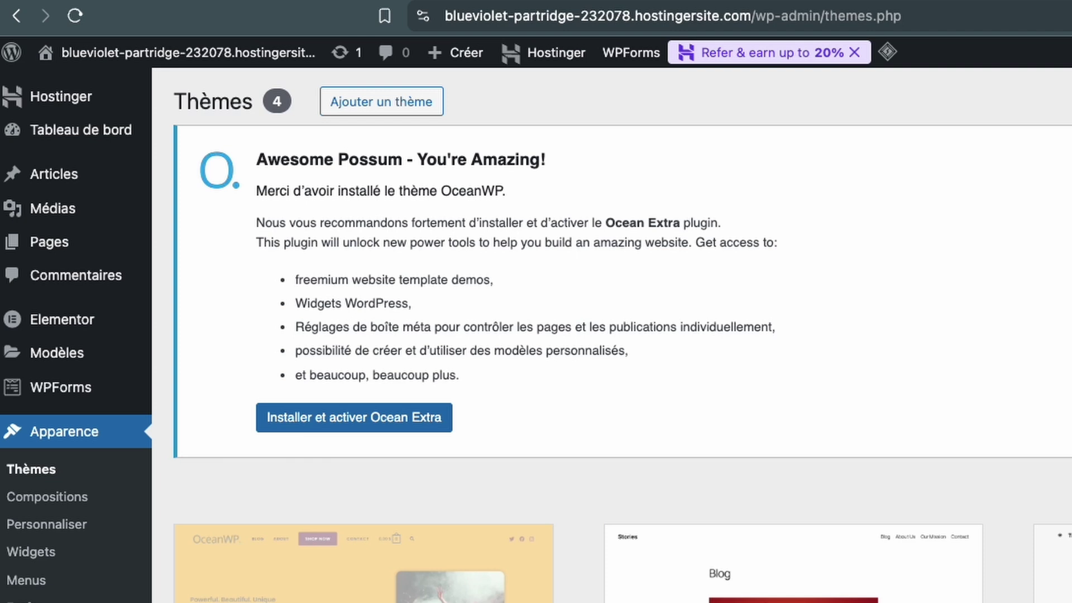
left_click(355, 426)
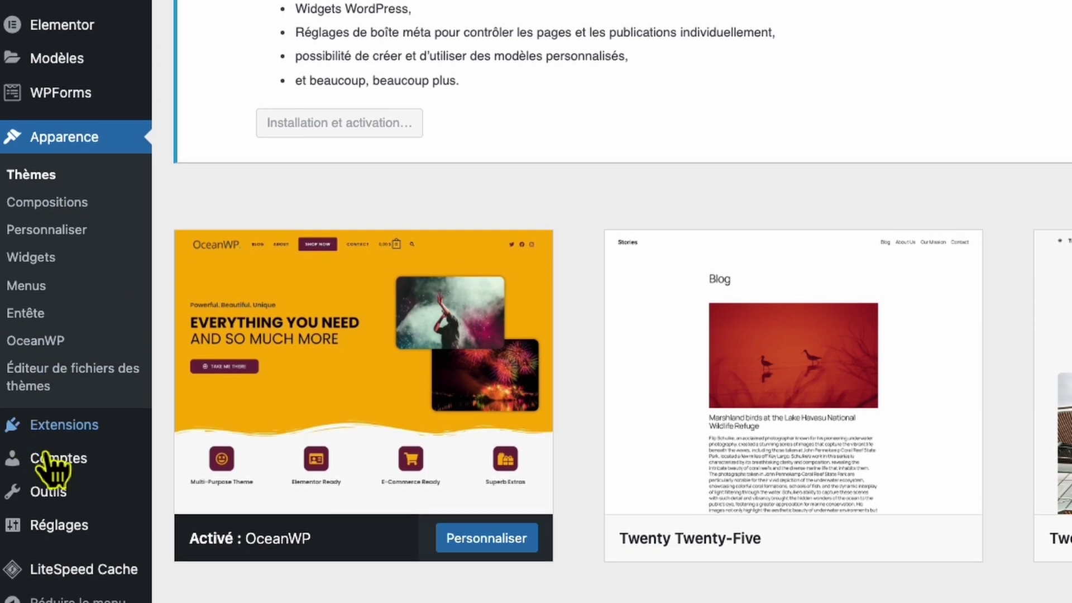
- Open the site's list of installed extensions and dismiss the OceanWP upgrade notice
mouse_move(53, 441)
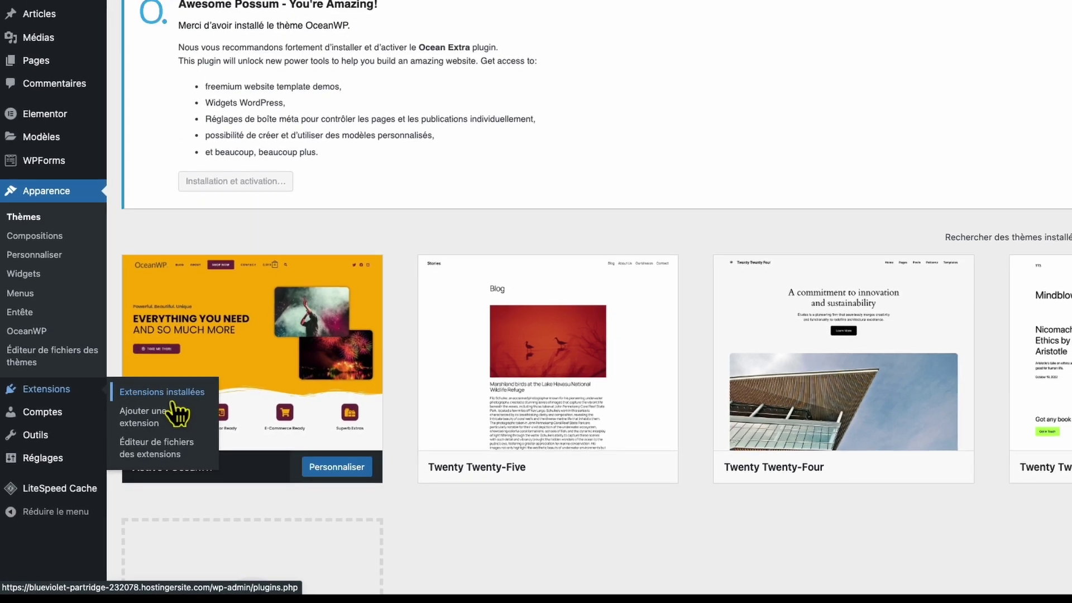
left_click(190, 370)
left_click(1056, 119)
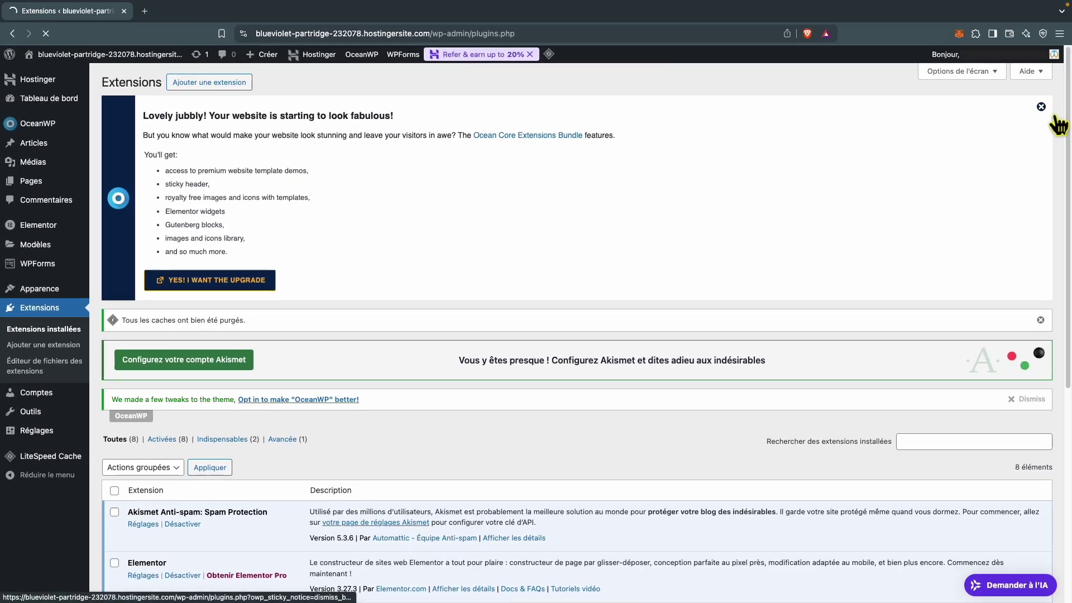